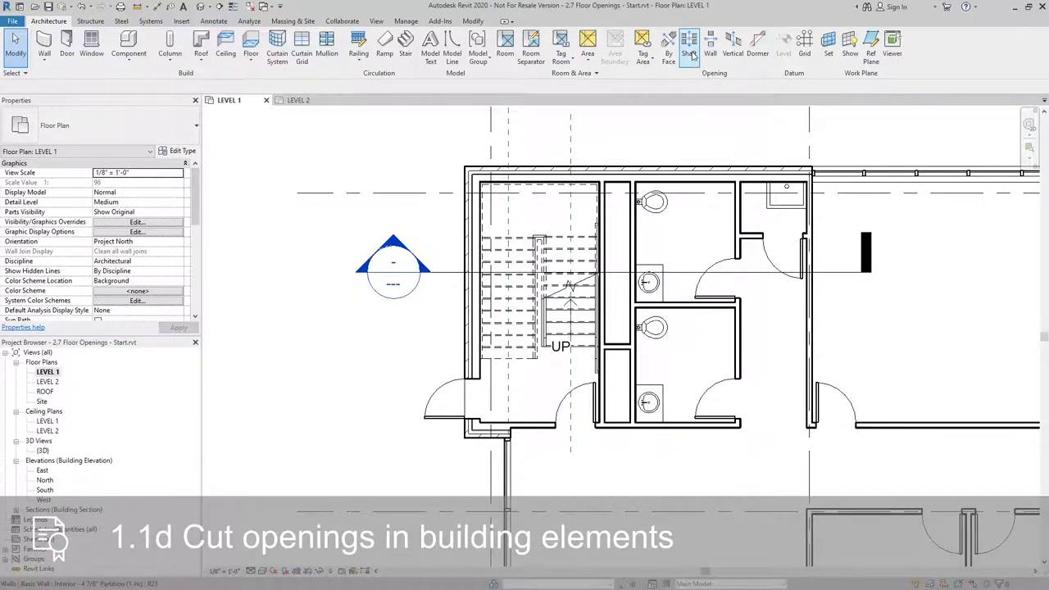
Sketch a rectangular Shaft boundary between two wall endpoints in the chase beside the stair
{"action": "left_click", "coordinate": [689, 54]}
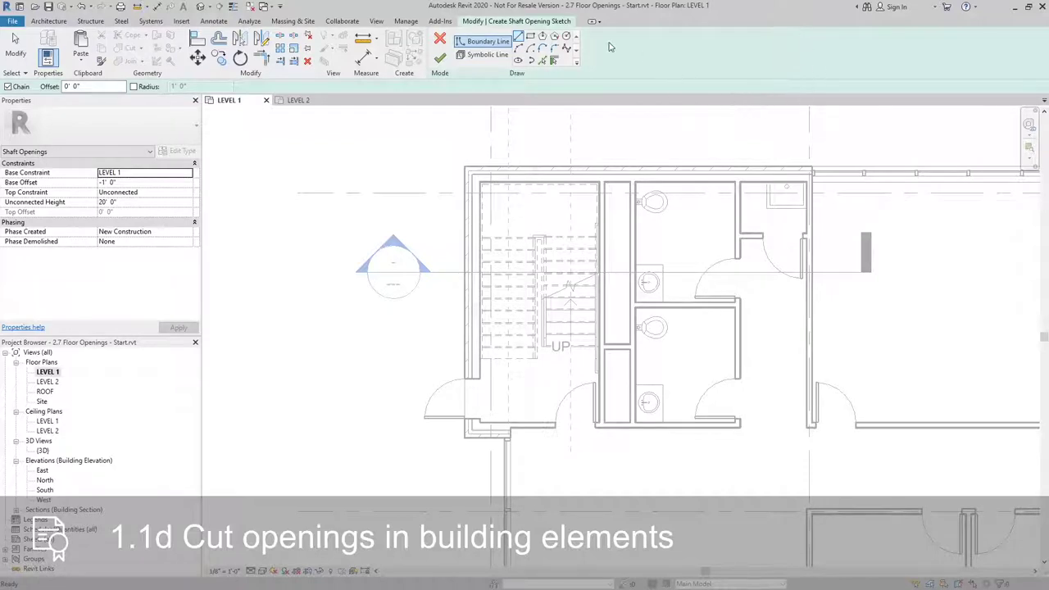
{"action": "left_click", "coordinate": [530, 38]}
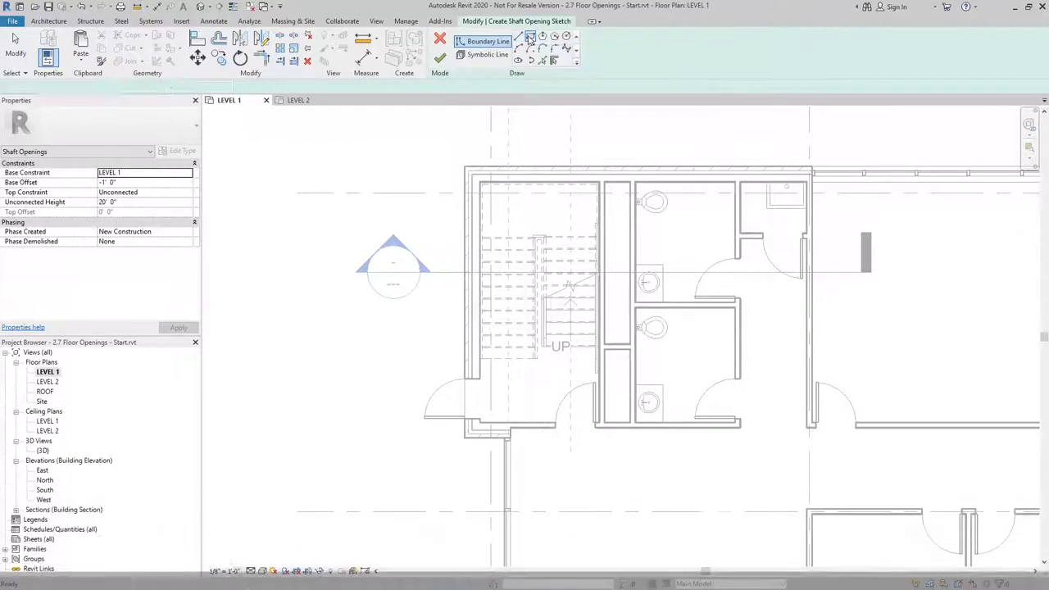
{"action": "scroll", "coordinate": [653, 254], "scroll_direction": "up", "scroll_amount": 2}
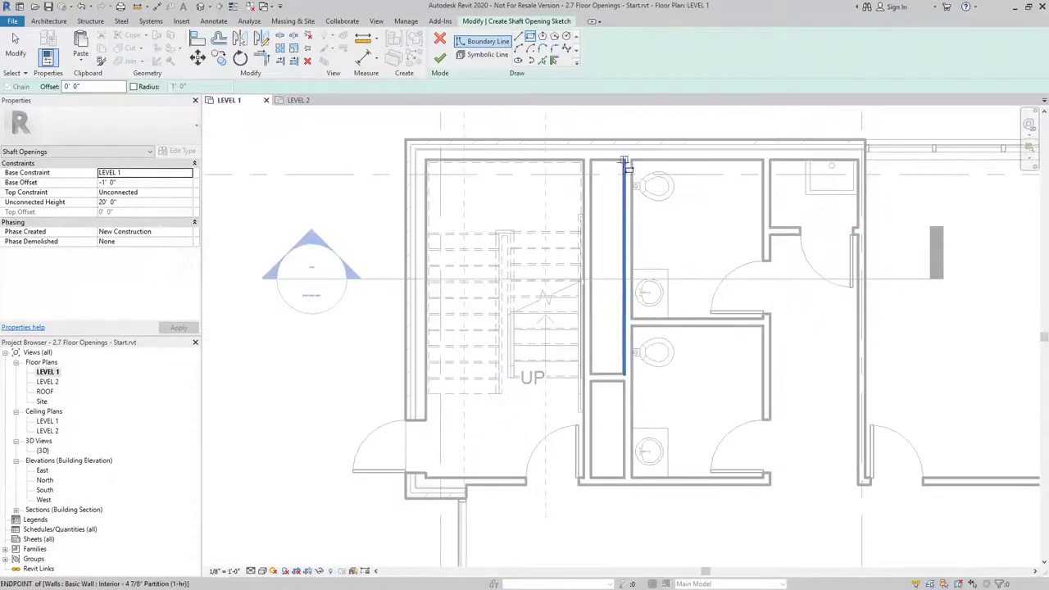
{"action": "left_click", "coordinate": [625, 161]}
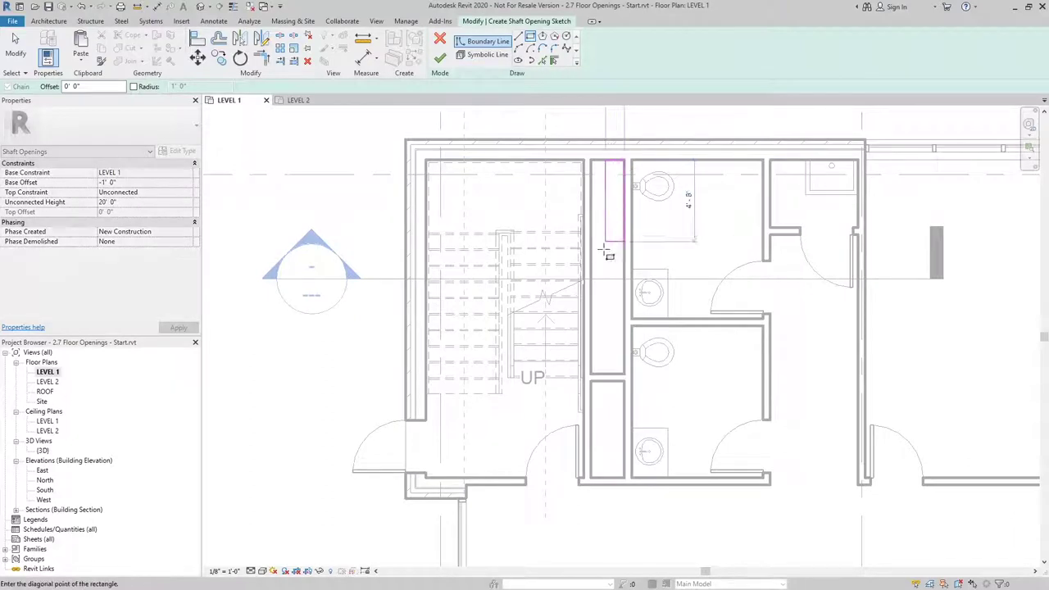
{"action": "left_click", "coordinate": [590, 374]}
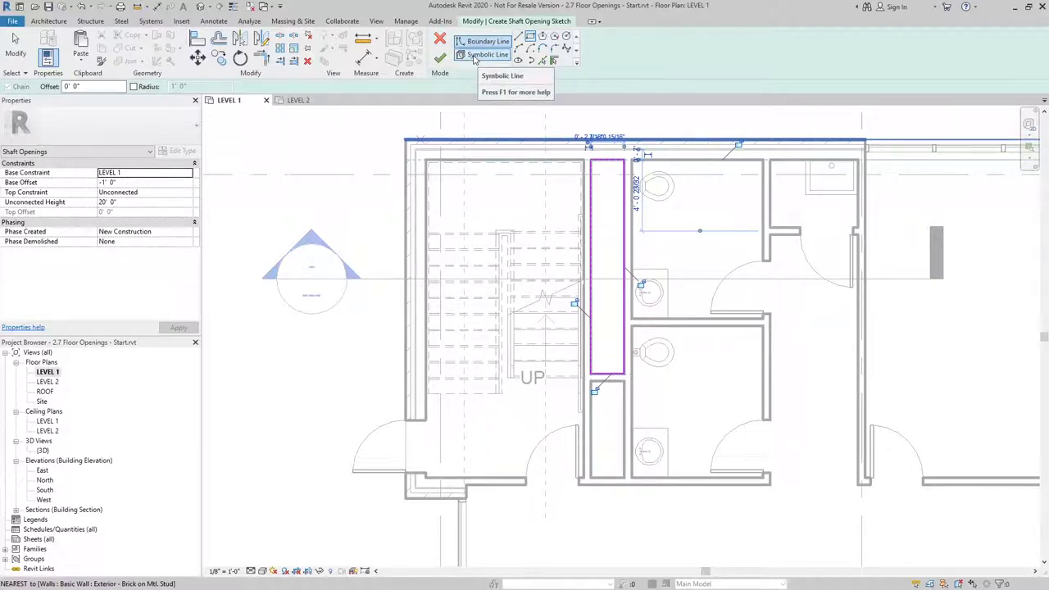
{"action": "left_click", "coordinate": [476, 55]}
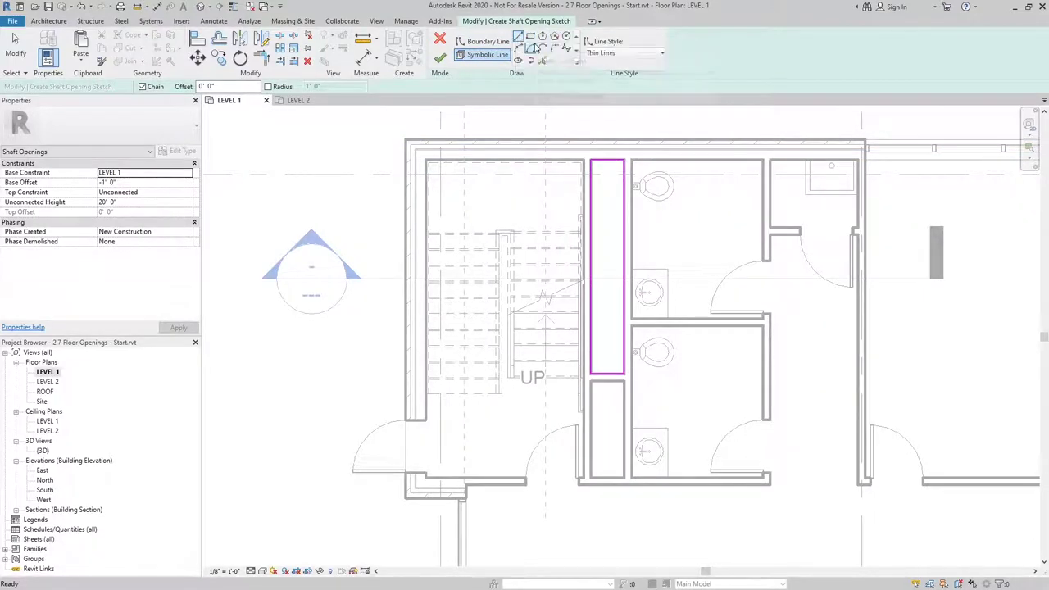
Draw two diagonal symbolic lines between opposite corners of the shaft rectangle, forming an X
{"action": "left_click", "coordinate": [591, 159]}
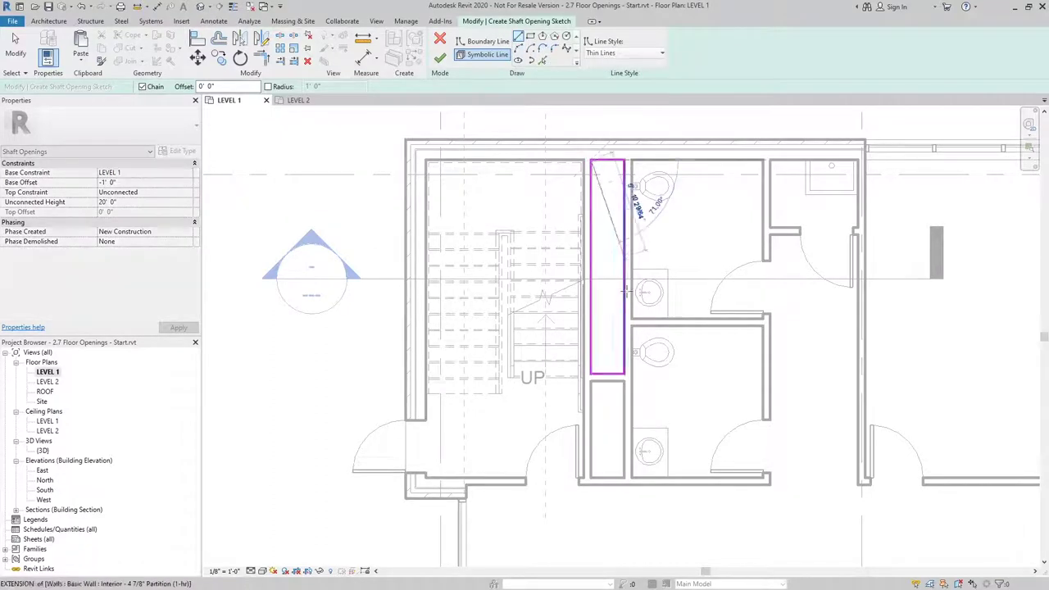
{"action": "left_click", "coordinate": [625, 374]}
{"action": "key", "text": "Escape"}
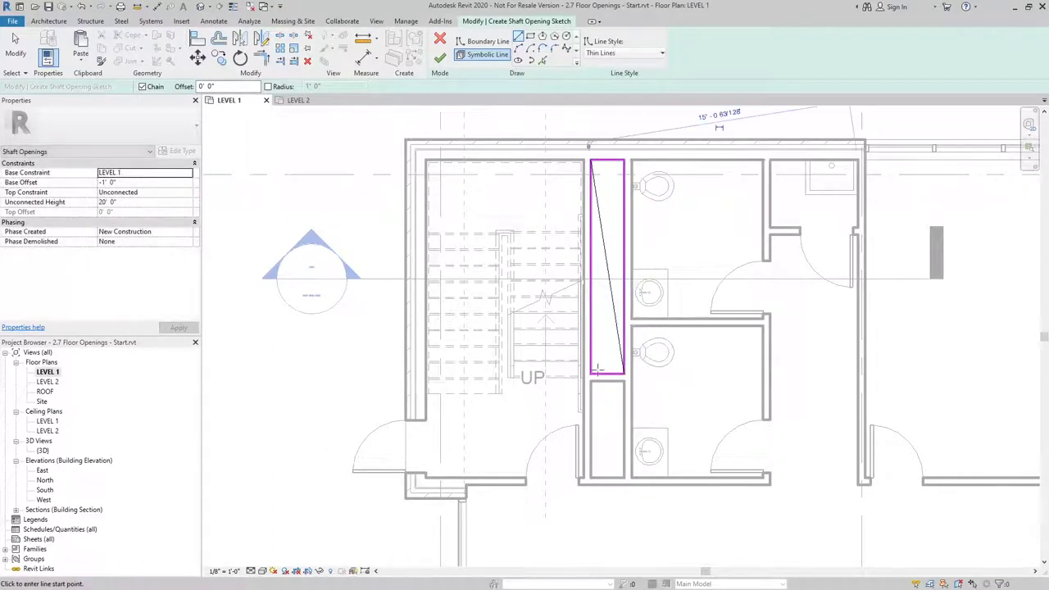
{"action": "left_click", "coordinate": [591, 374]}
{"action": "left_click", "coordinate": [625, 159]}
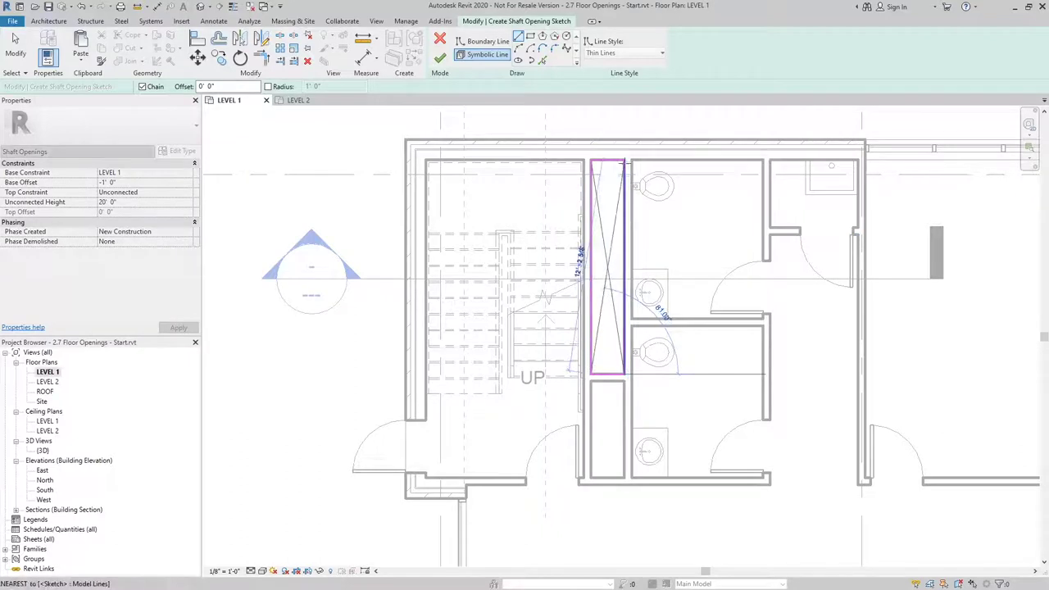
{"action": "key", "text": "Escape"}
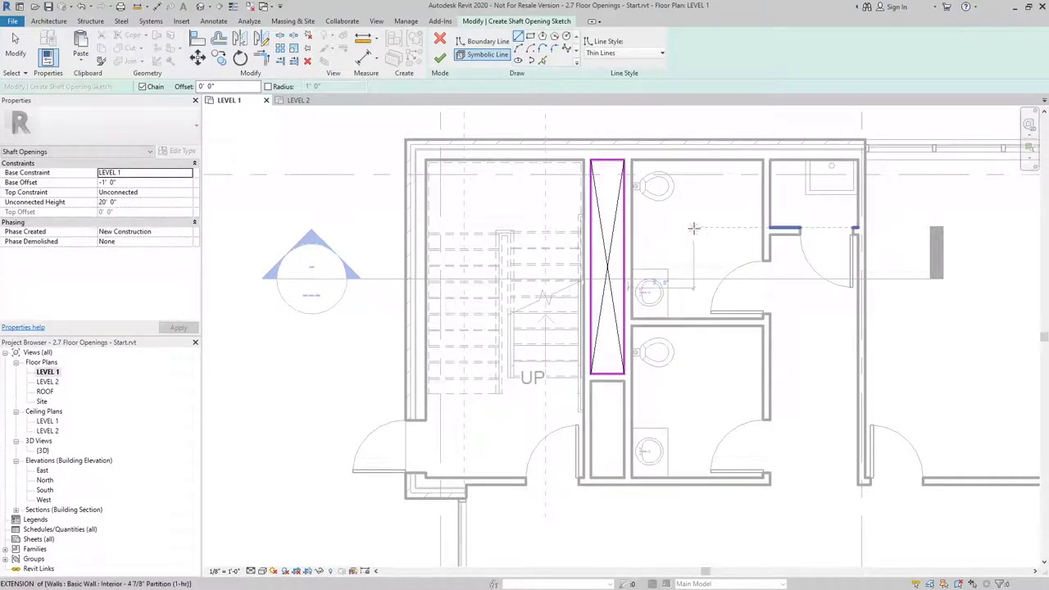
{"action": "middle_click_drag", "start_coordinate": [715, 235], "coordinate": [771, 237]}
{"action": "left_click", "coordinate": [128, 182]}
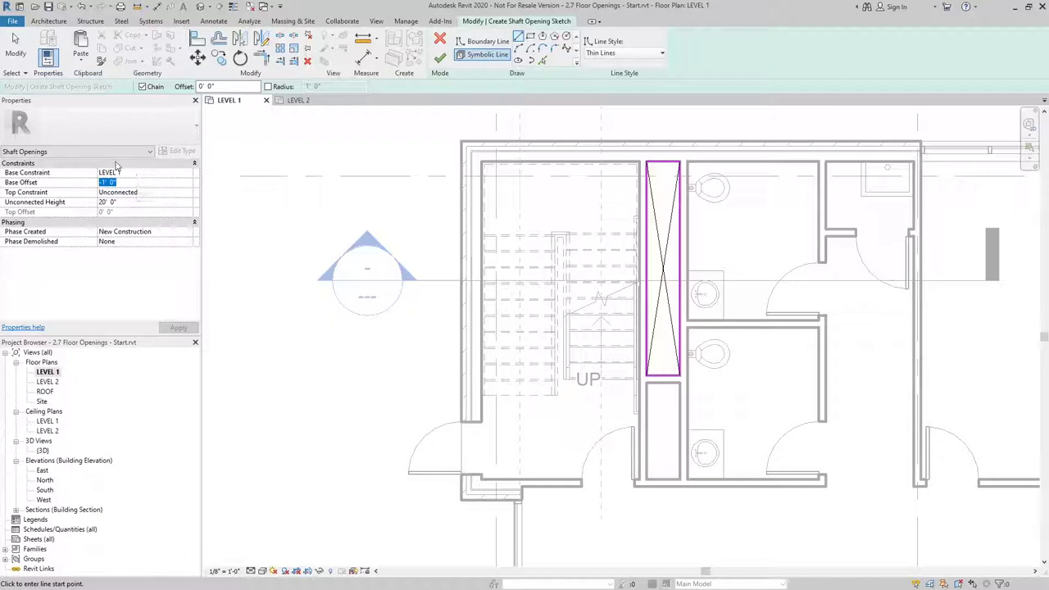
Set the shaft's Base Offset to 0 and Top Constraint to ROOF, apply, and finish the sketch
{"action": "type", "text": "0"}
{"action": "left_click", "coordinate": [190, 193]}
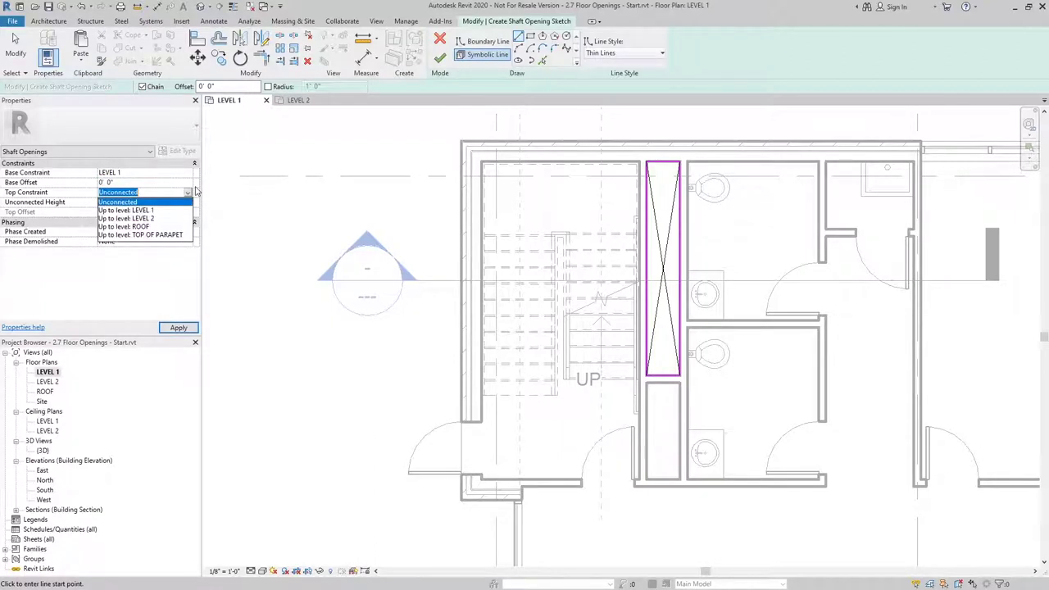
{"action": "left_click", "coordinate": [139, 218]}
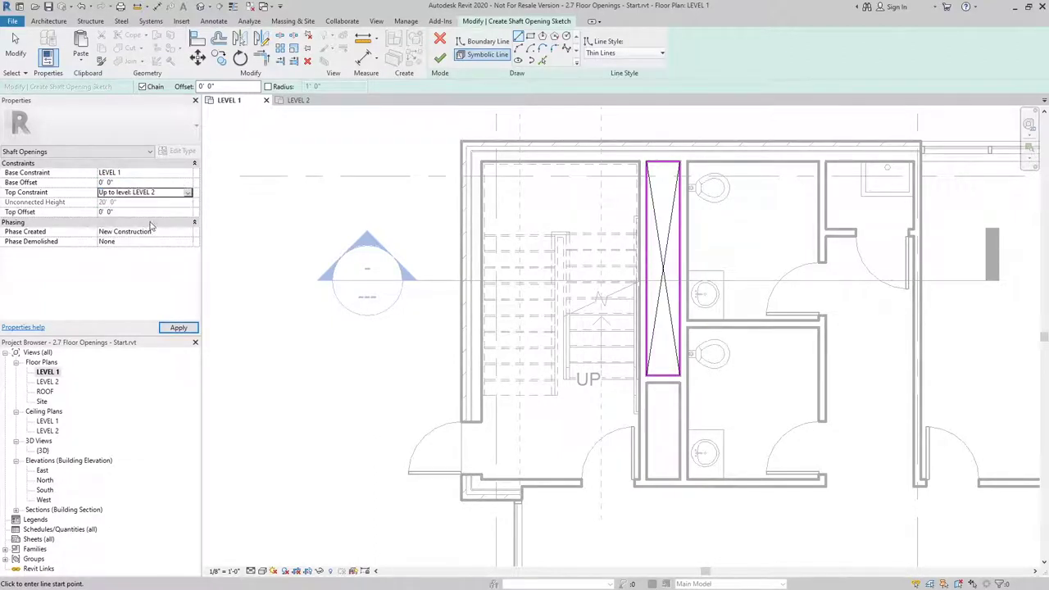
{"action": "left_click", "coordinate": [189, 193]}
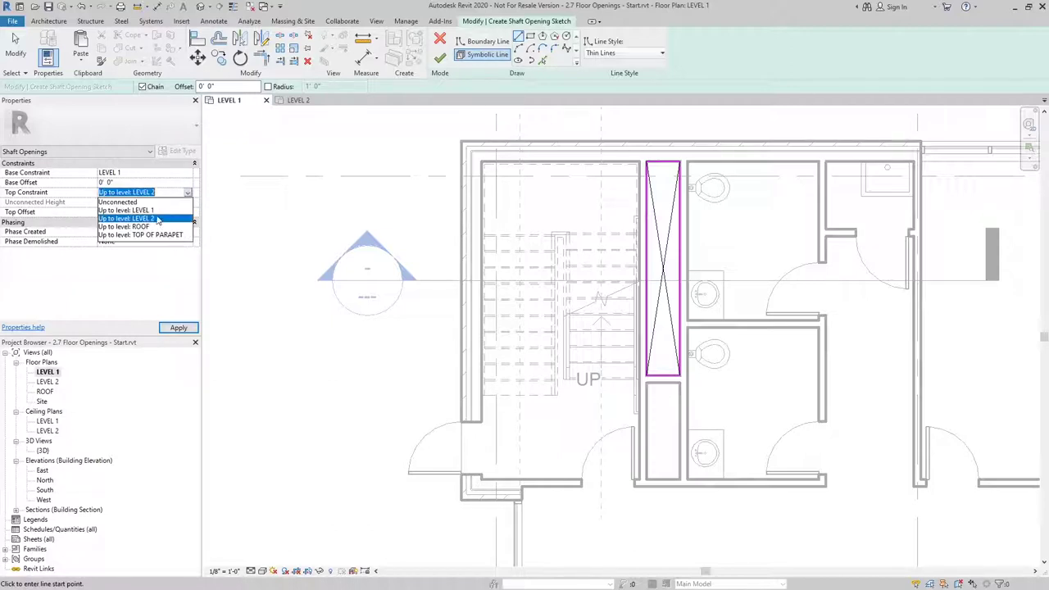
{"action": "left_click", "coordinate": [154, 229]}
{"action": "left_click", "coordinate": [179, 327]}
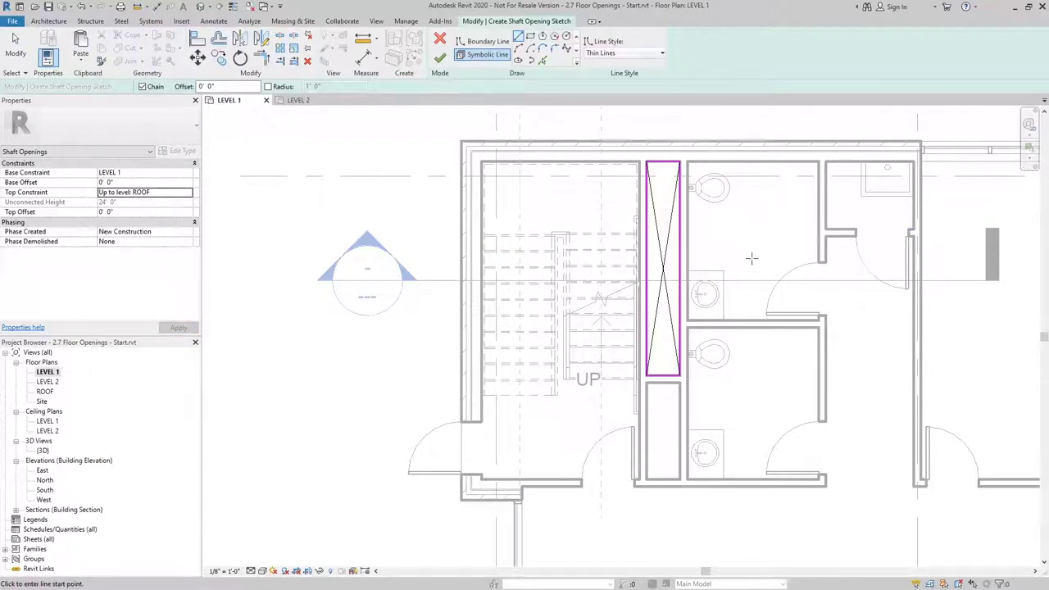
{"action": "left_click", "coordinate": [440, 59]}
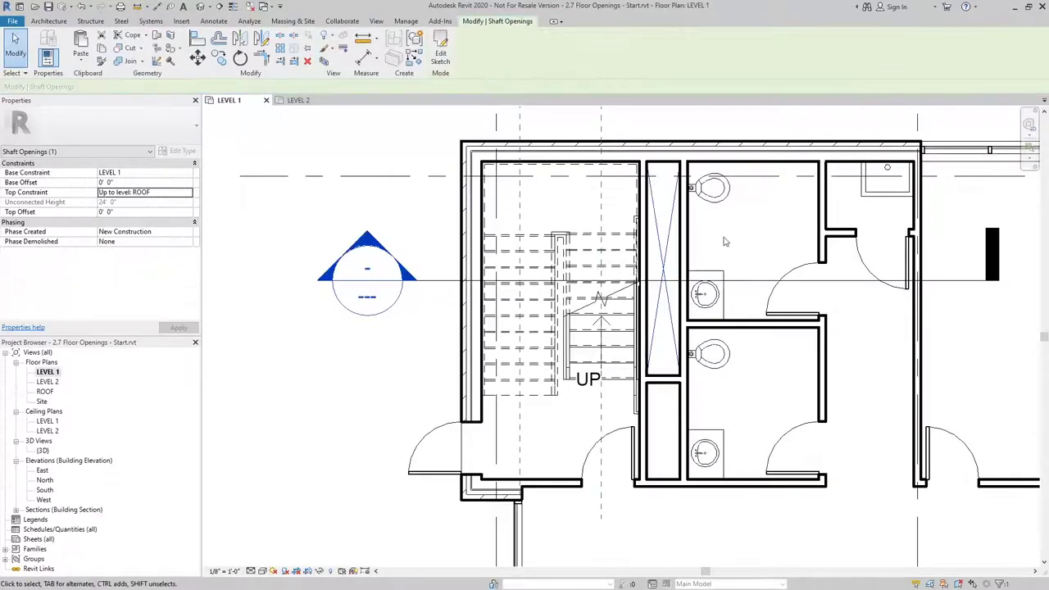
Open Section 2 and select the Level 2 floor and the shaft to inspect the cut
{"action": "key", "text": "Escape"}
{"action": "double_click", "coordinate": [367, 273]}
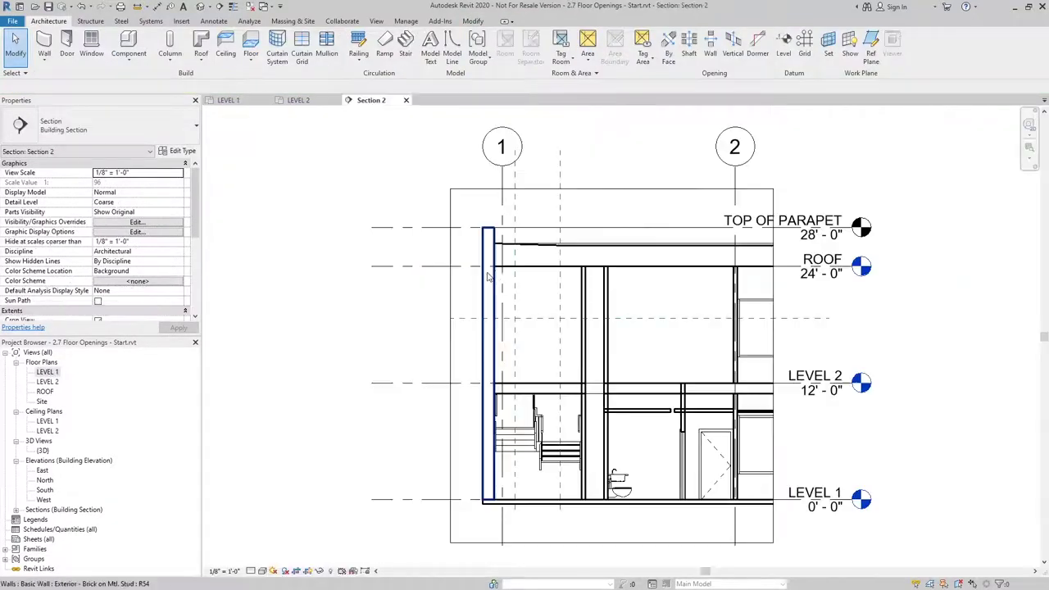
{"action": "scroll", "coordinate": [588, 482], "scroll_direction": "up", "scroll_amount": 2}
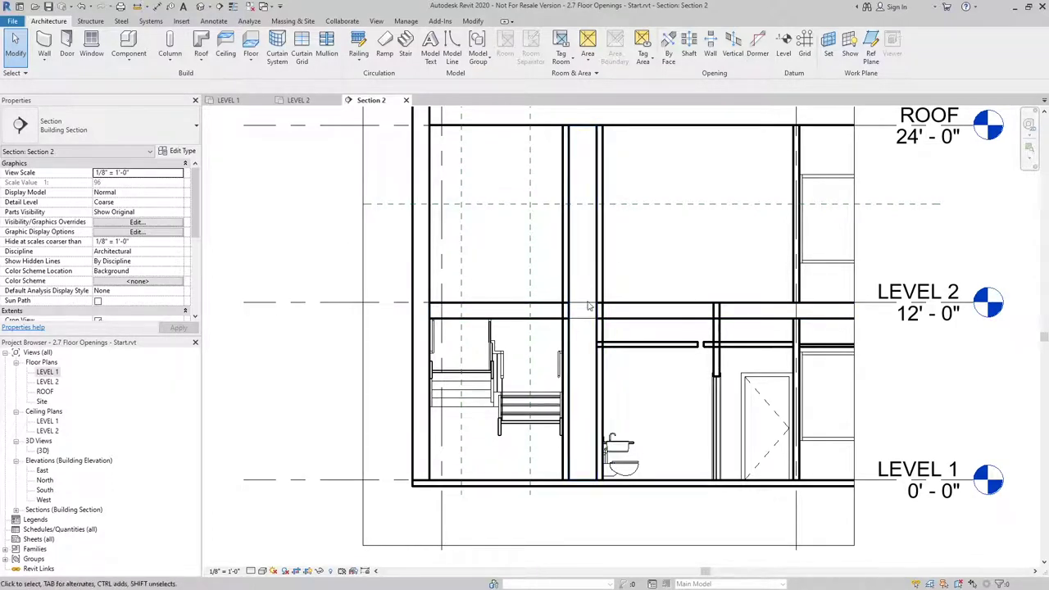
{"action": "left_click", "coordinate": [587, 308]}
{"action": "scroll", "coordinate": [584, 311], "scroll_direction": "up", "scroll_amount": 3}
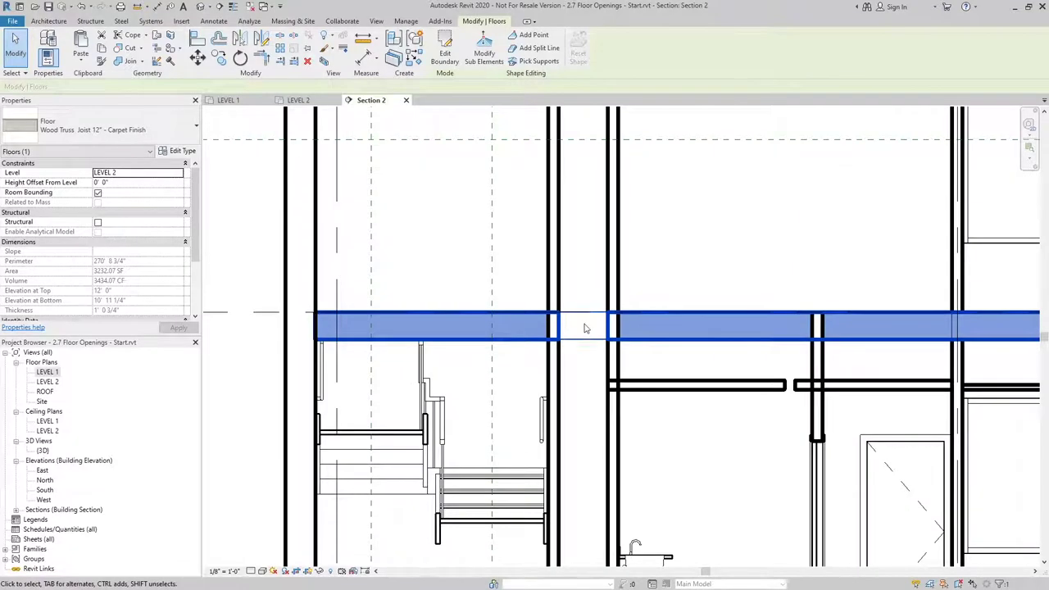
{"action": "scroll", "coordinate": [586, 328], "scroll_direction": "down", "scroll_amount": 3}
{"action": "left_click", "coordinate": [582, 167]}
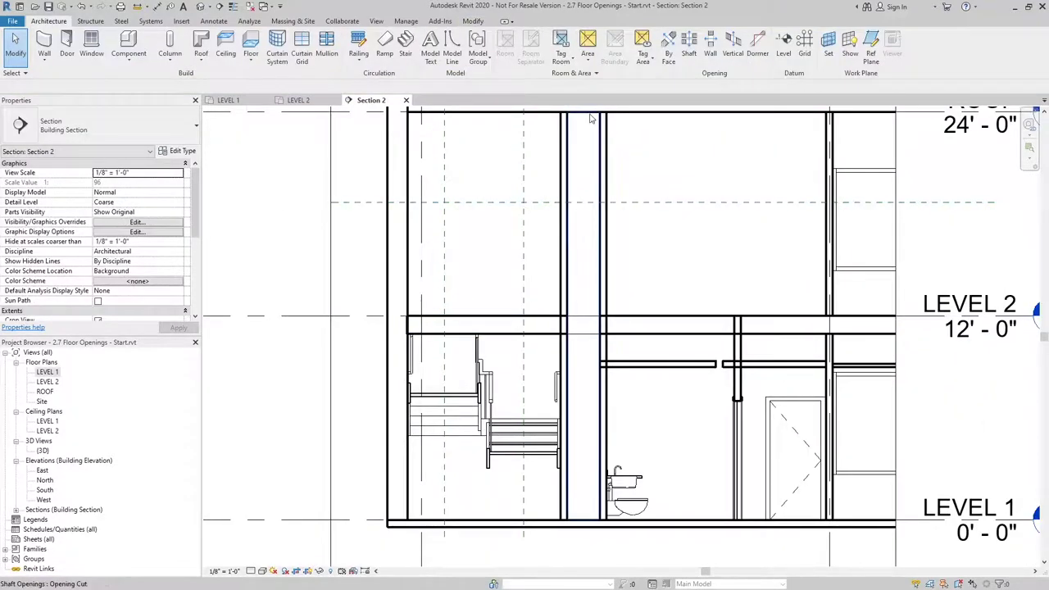
{"action": "left_click", "coordinate": [593, 125]}
{"action": "scroll", "coordinate": [571, 215], "scroll_direction": "down", "scroll_amount": 3}
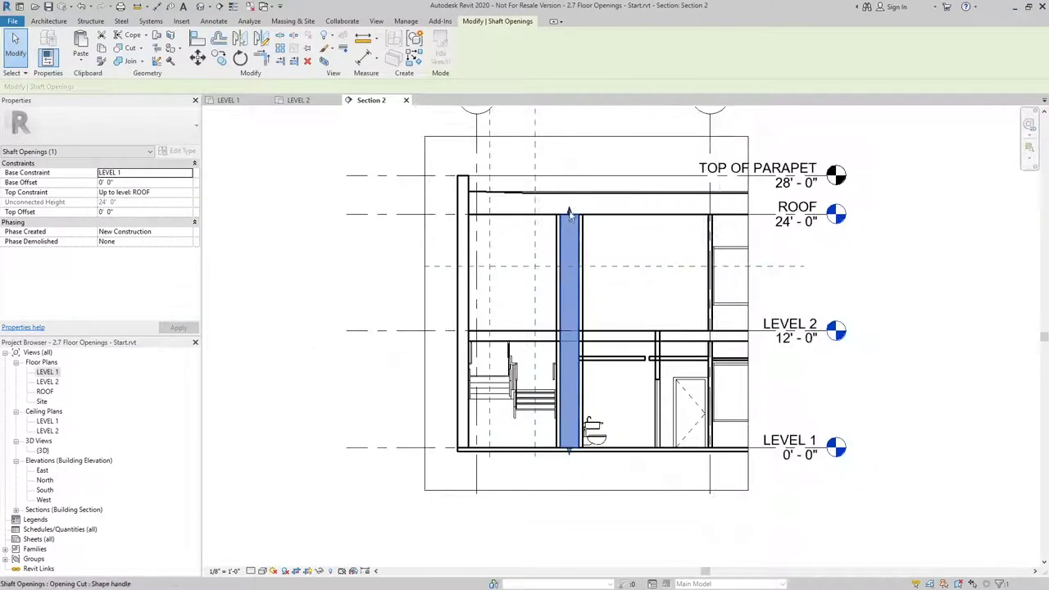
Drag the shaft's top handle down to just under the roof, giving a Top Offset of -1' 1 29/32"
{"action": "left_click_drag", "start_coordinate": [570, 213], "coordinate": [569, 145]}
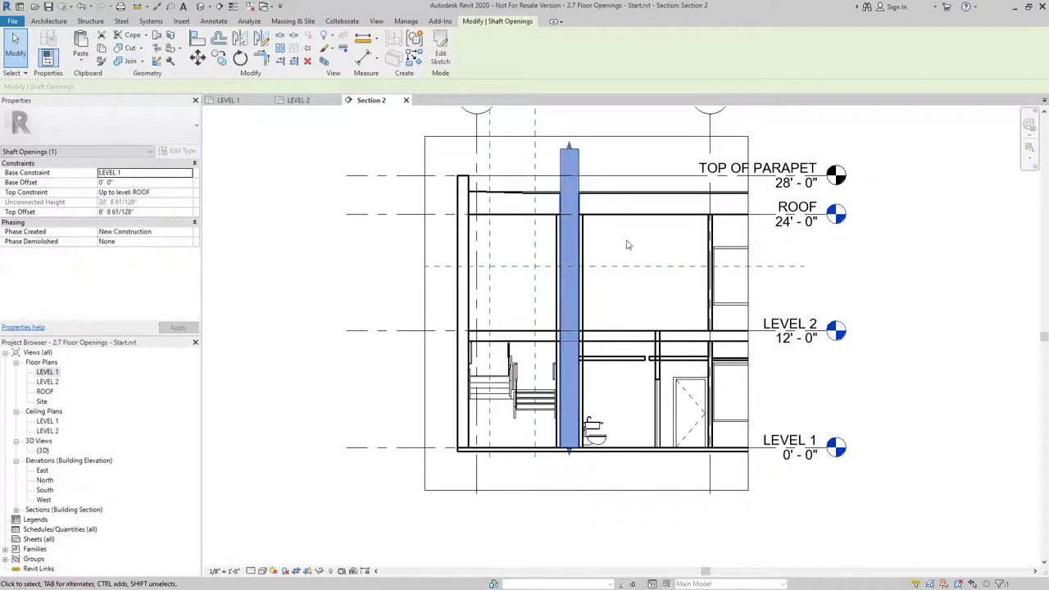
{"action": "left_click", "coordinate": [628, 265]}
{"action": "scroll", "coordinate": [578, 192], "scroll_direction": "up", "scroll_amount": 2}
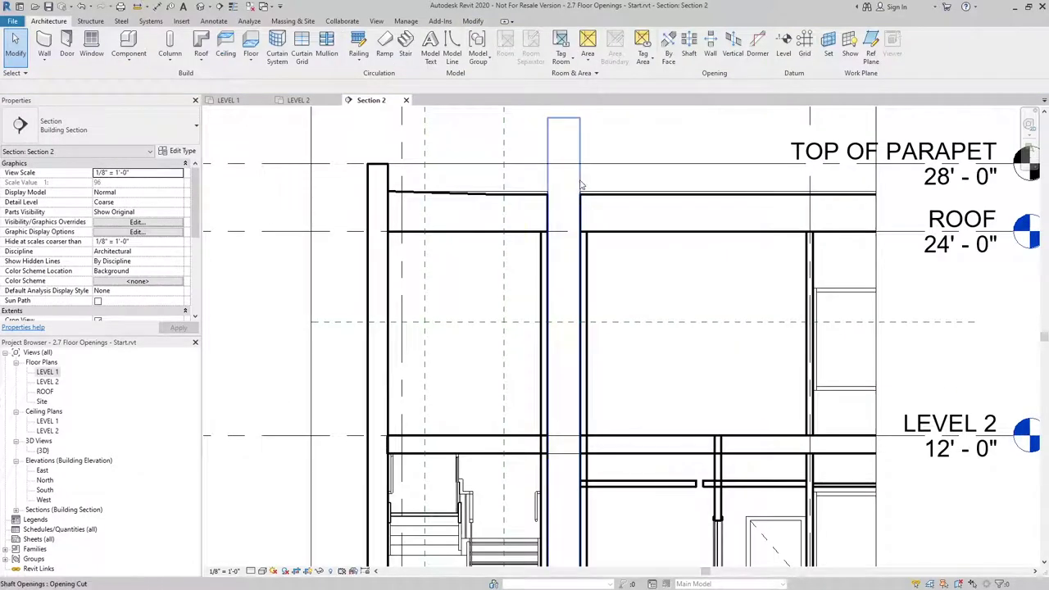
{"action": "left_click", "coordinate": [576, 188]}
{"action": "left_click_drag", "start_coordinate": [564, 115], "coordinate": [584, 250]}
{"action": "left_click", "coordinate": [684, 269]}
{"action": "scroll", "coordinate": [683, 270], "scroll_direction": "down", "scroll_amount": 3}
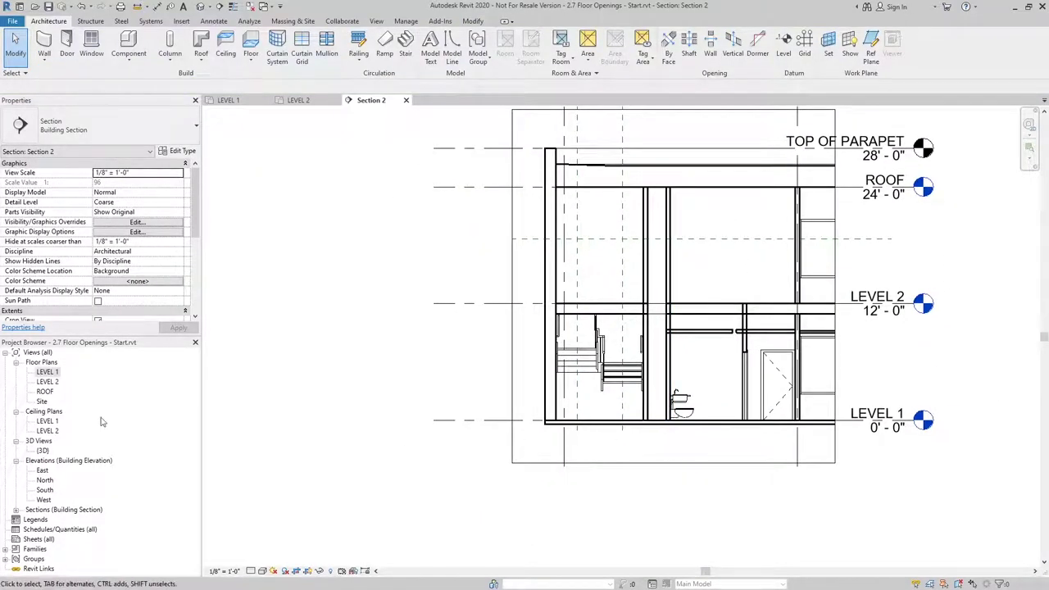
{"action": "double_click", "coordinate": [47, 382]}
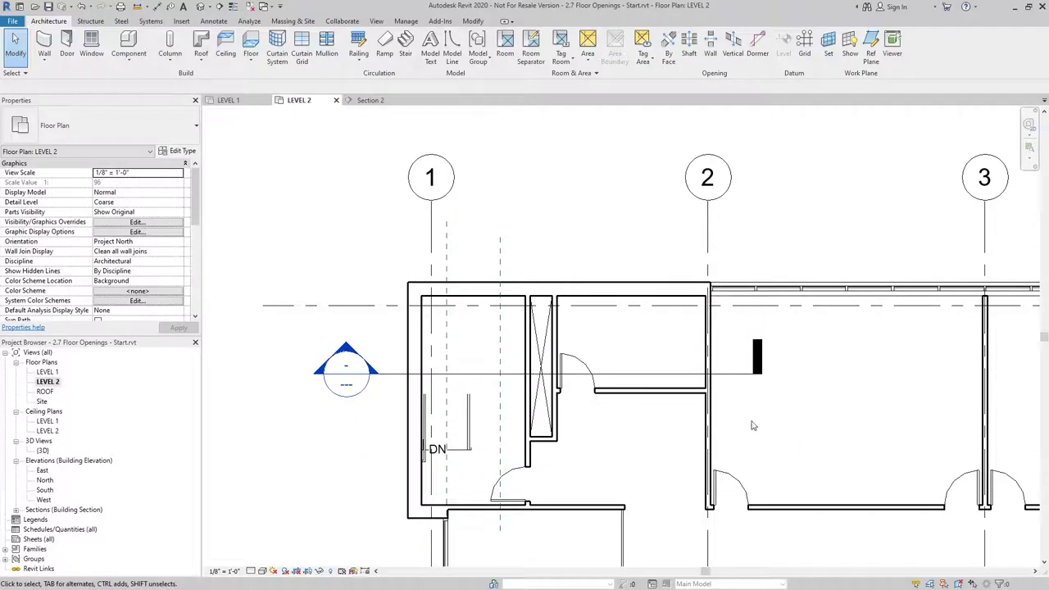
Start a Vertical Opening and pick the Level 2 floor as the floor to cut
{"action": "middle_click_drag", "start_coordinate": [820, 438], "coordinate": [804, 428]}
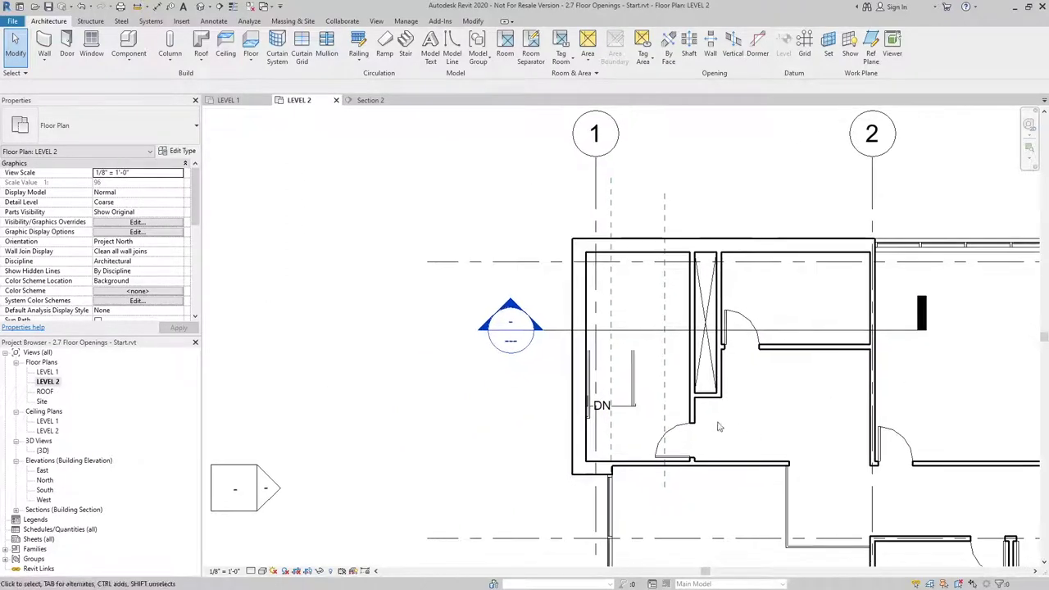
{"action": "left_click", "coordinate": [732, 45]}
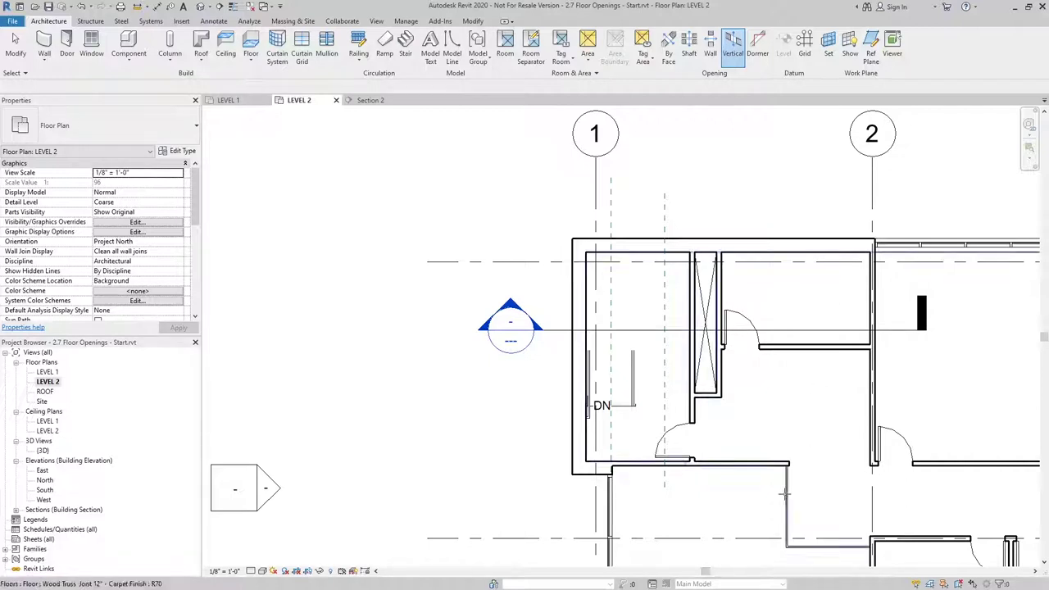
{"action": "middle_click_drag", "start_coordinate": [785, 492], "coordinate": [699, 465]}
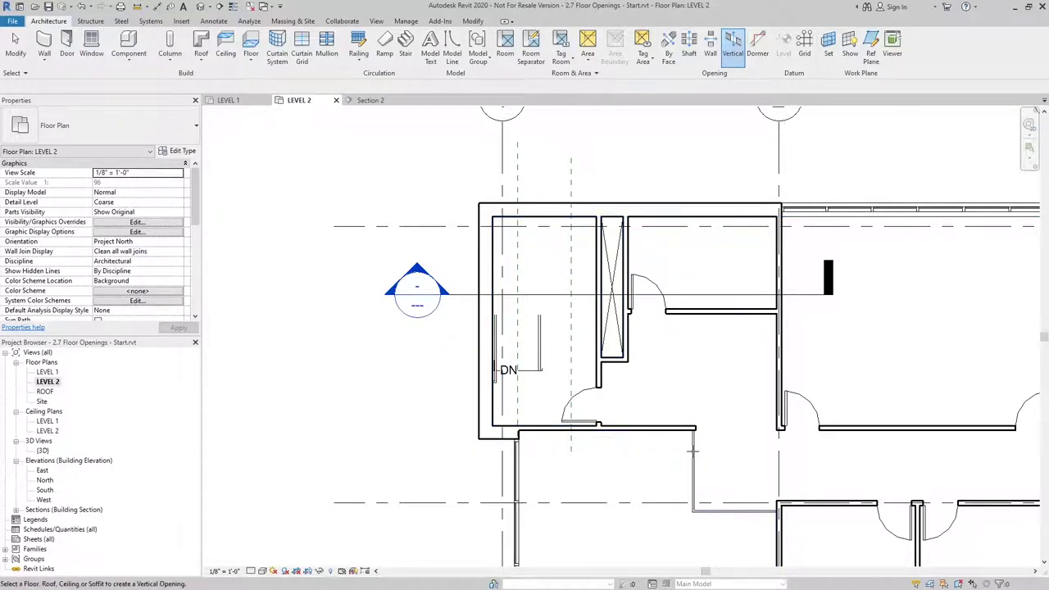
{"action": "left_click", "coordinate": [691, 455]}
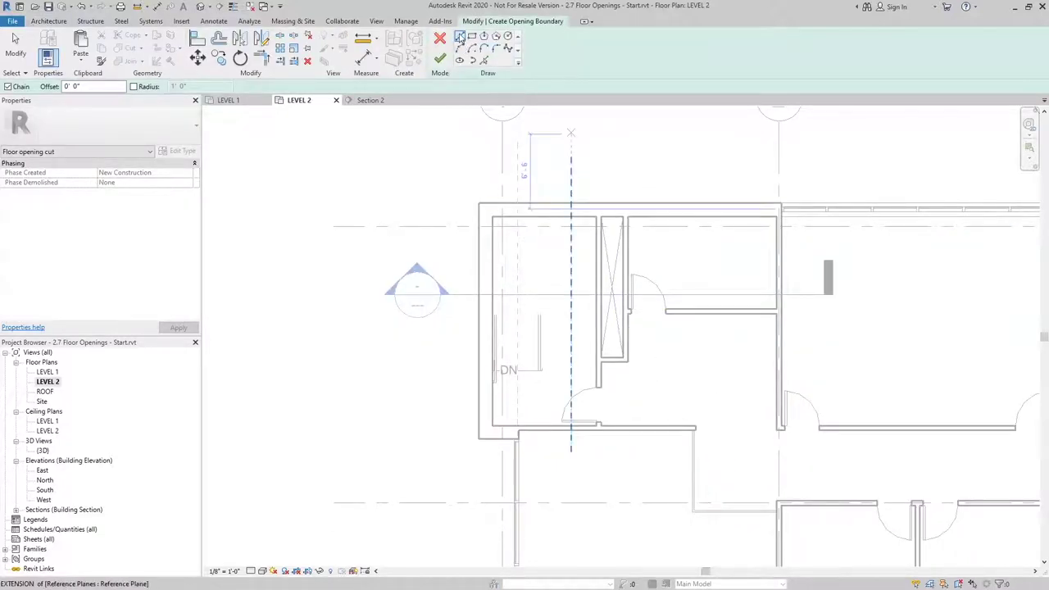
Draw a closed rectangular boundary of lines around the stair run on Level 2
{"action": "scroll", "coordinate": [525, 381], "scroll_direction": "up", "scroll_amount": 5}
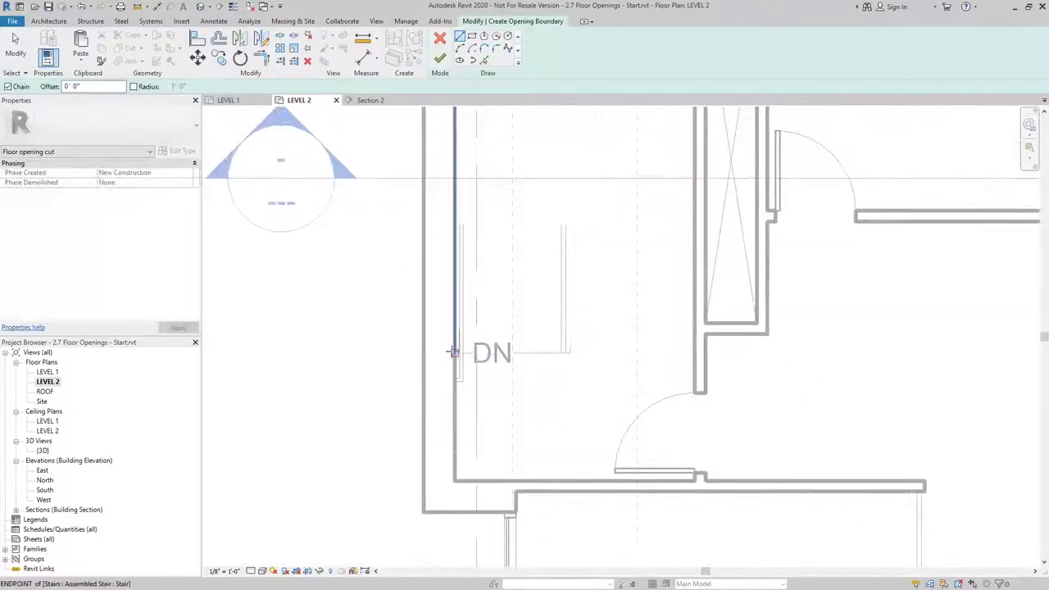
{"action": "left_click", "coordinate": [453, 353]}
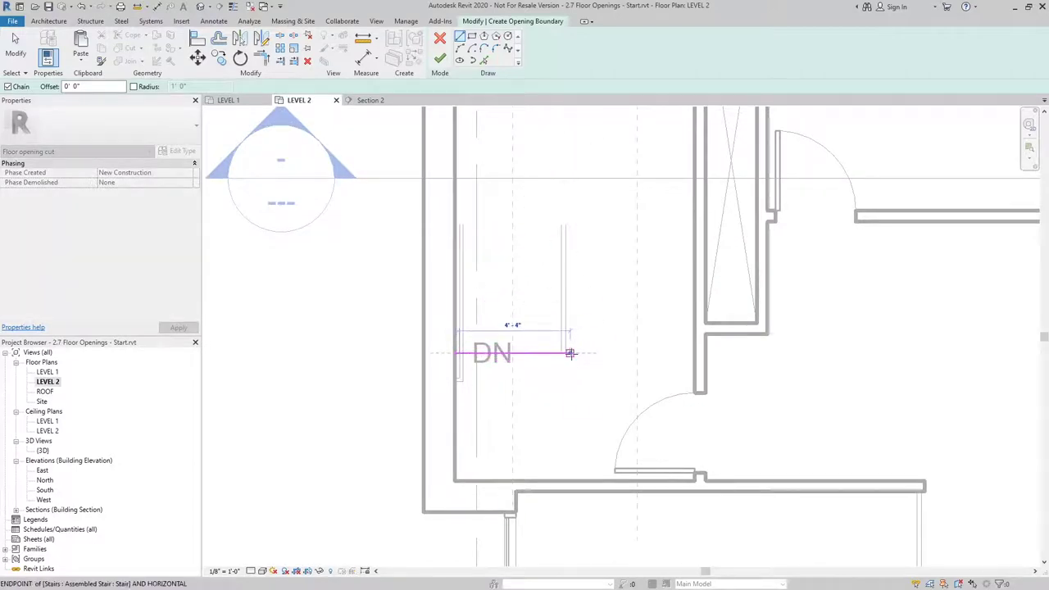
{"action": "left_click", "coordinate": [695, 353]}
{"action": "middle_click_drag", "start_coordinate": [599, 312], "coordinate": [500, 369]}
{"action": "scroll", "coordinate": [568, 319], "scroll_direction": "down", "scroll_amount": 2}
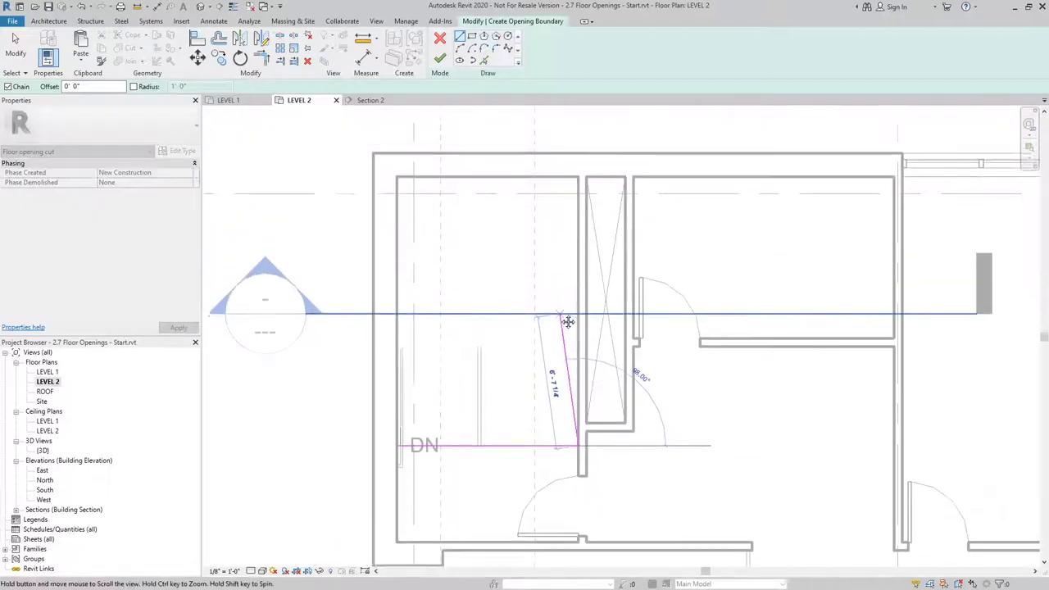
{"action": "left_click", "coordinate": [579, 179]}
{"action": "left_click", "coordinate": [397, 180]}
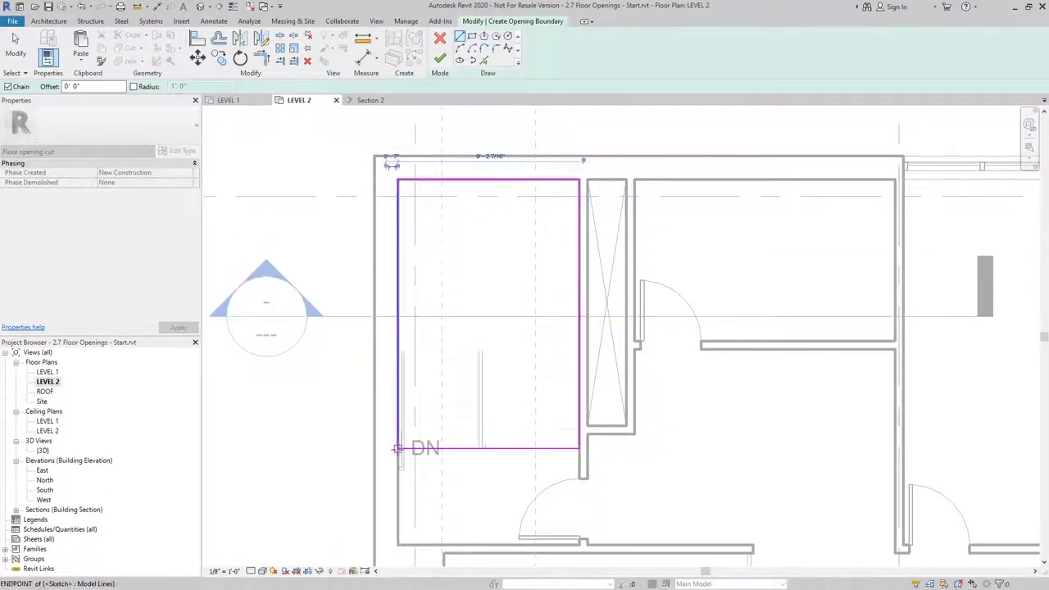
{"action": "left_click", "coordinate": [397, 449]}
{"action": "scroll", "coordinate": [397, 450], "scroll_direction": "down", "scroll_amount": 2}
{"action": "middle_click_drag", "start_coordinate": [347, 433], "coordinate": [435, 434]}
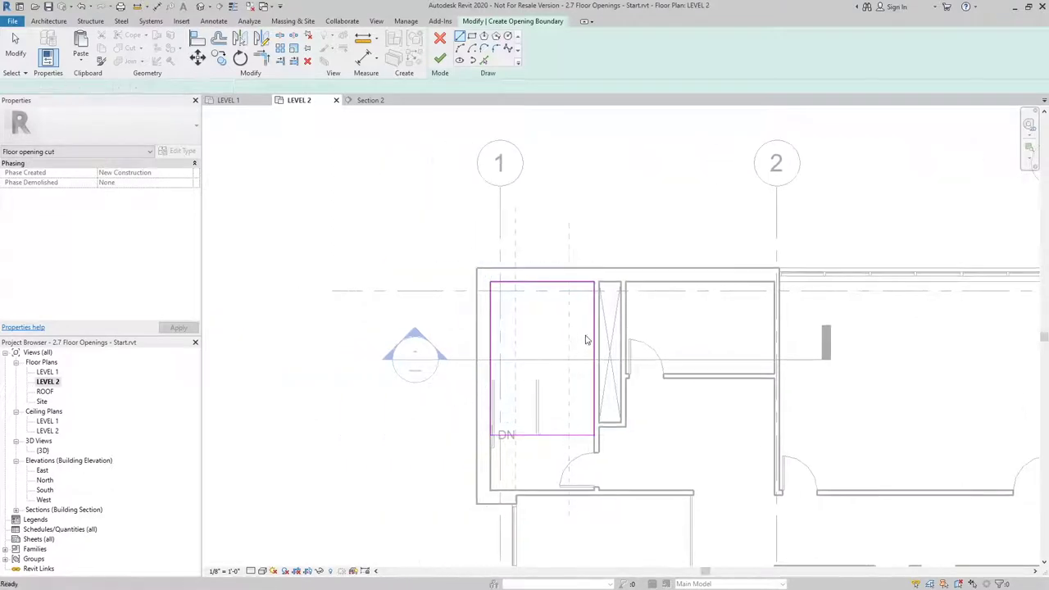
{"action": "key", "text": "Escape"}
Move the boundary's top edge onto the inner wall face and finish the opening sketch
{"action": "middle_click_drag", "start_coordinate": [586, 263], "coordinate": [558, 203]}
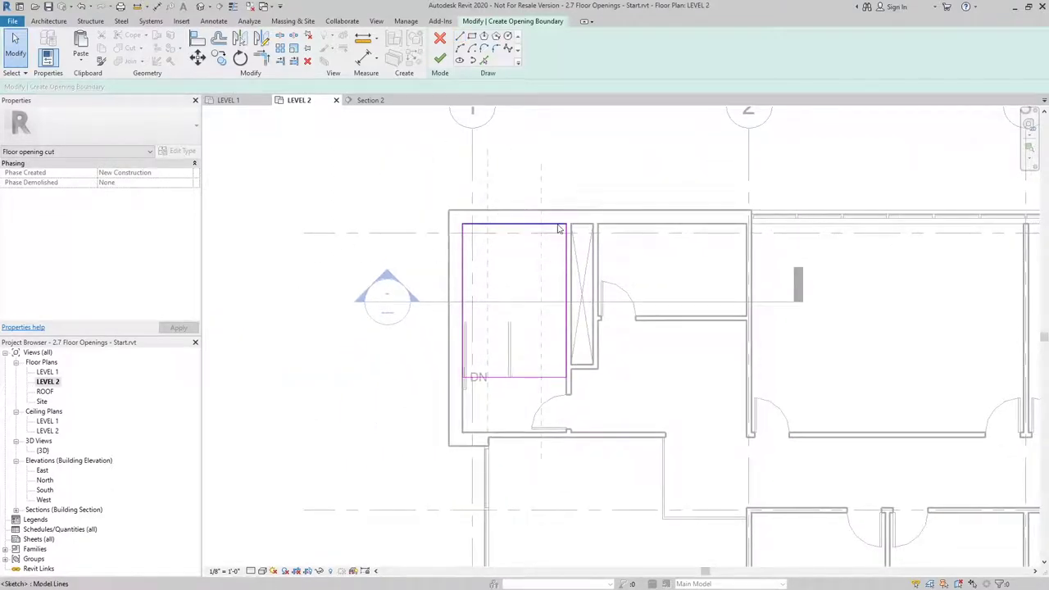
{"action": "left_click", "coordinate": [557, 228]}
{"action": "mouse_move", "coordinate": [556, 226]}
{"action": "left_mouse_down"}
{"action": "mouse_move", "coordinate": [555, 164]}
{"action": "mouse_move", "coordinate": [603, 170]}
{"action": "left_mouse_up"}
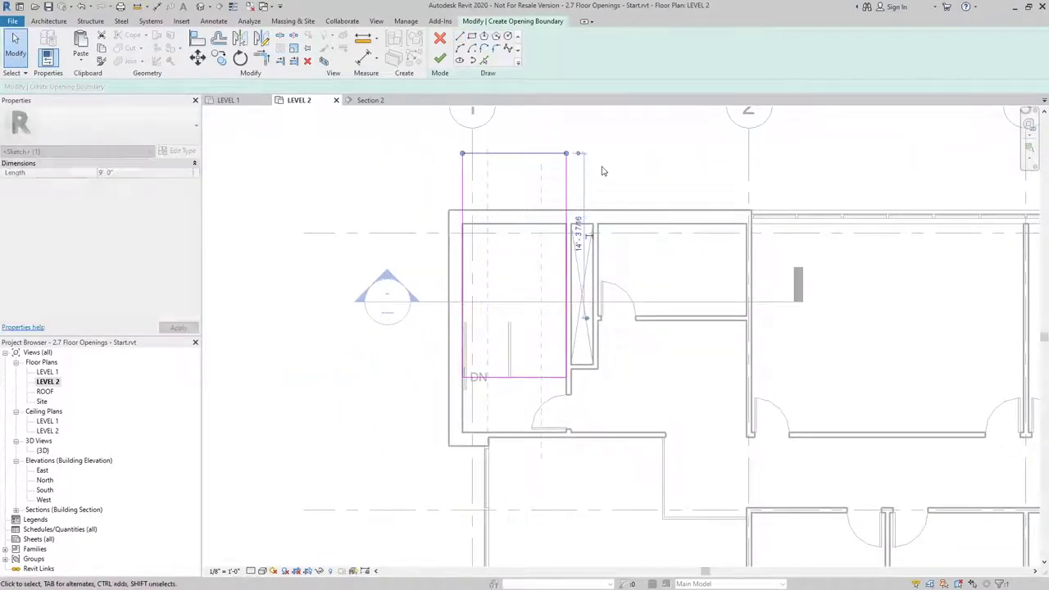
{"action": "left_click", "coordinate": [612, 169]}
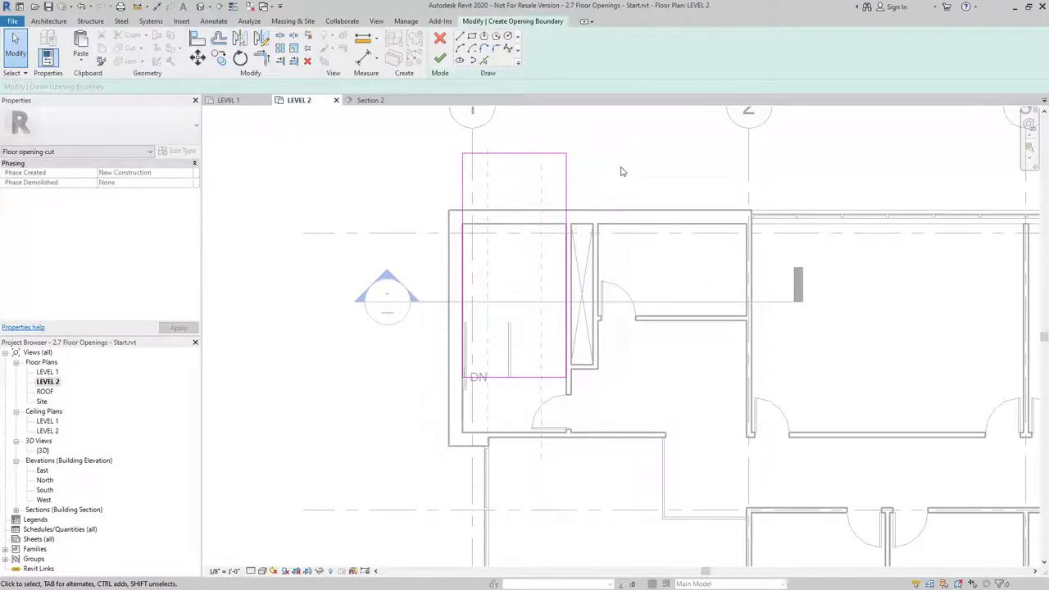
{"action": "left_click", "coordinate": [542, 154]}
{"action": "mouse_move", "coordinate": [546, 154]}
{"action": "left_mouse_down"}
{"action": "mouse_move", "coordinate": [552, 237]}
{"action": "mouse_move", "coordinate": [555, 227]}
{"action": "left_mouse_up"}
{"action": "left_click", "coordinate": [662, 164]}
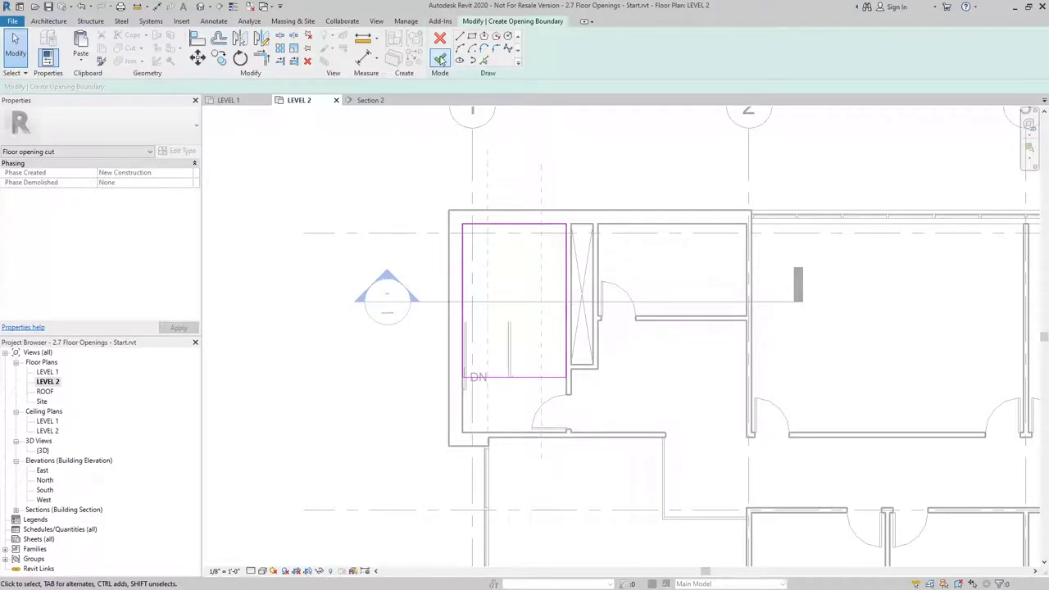
{"action": "left_click", "coordinate": [440, 59]}
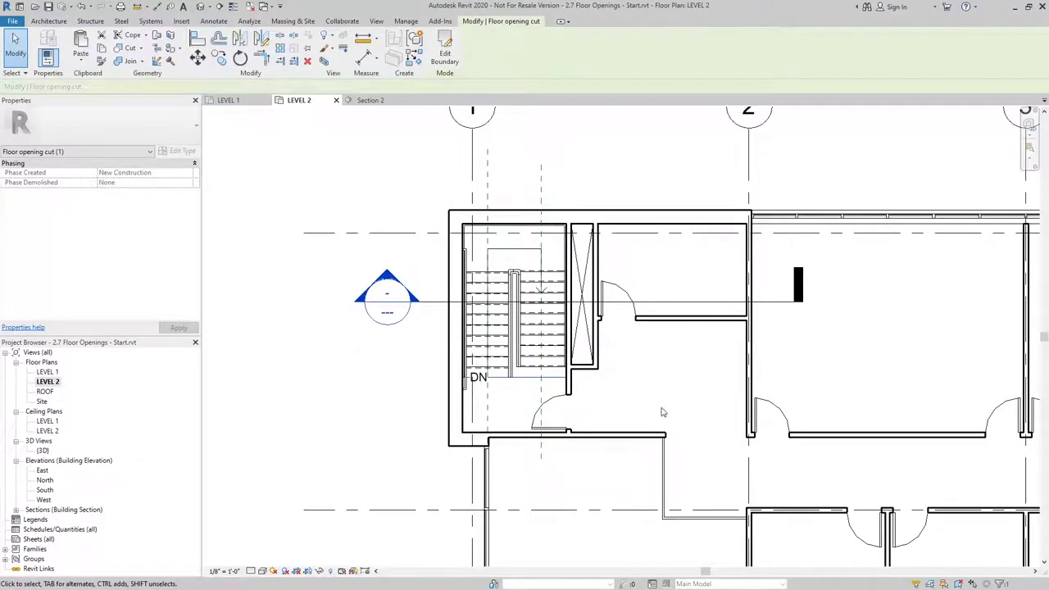
Select the new floor opening cut around the stair and reopen its boundary for editing
{"action": "scroll", "coordinate": [526, 377], "scroll_direction": "up", "scroll_amount": 3}
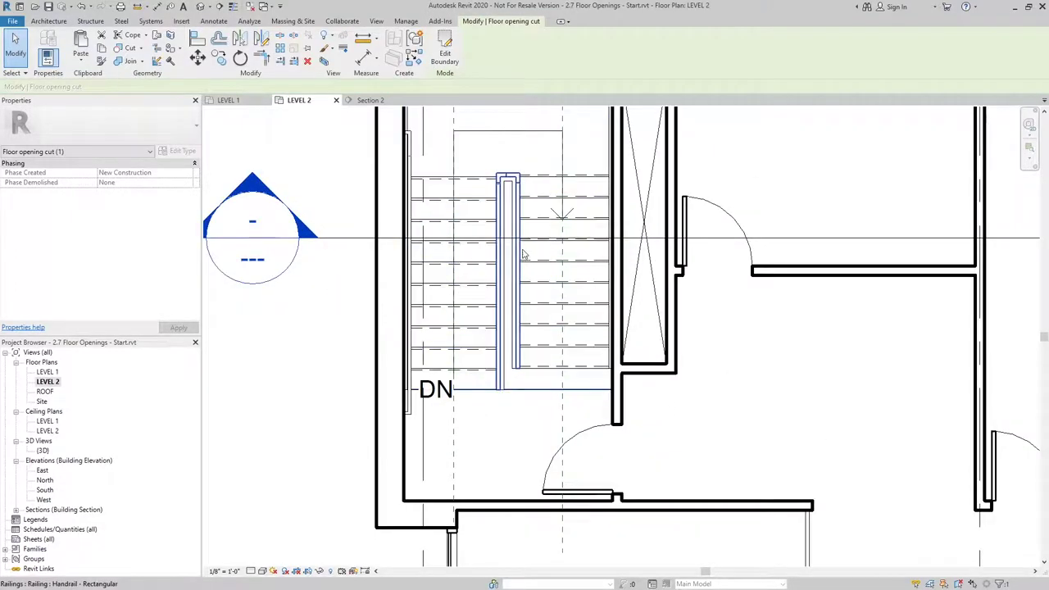
{"action": "left_click", "coordinate": [534, 432]}
{"action": "left_click", "coordinate": [526, 389]}
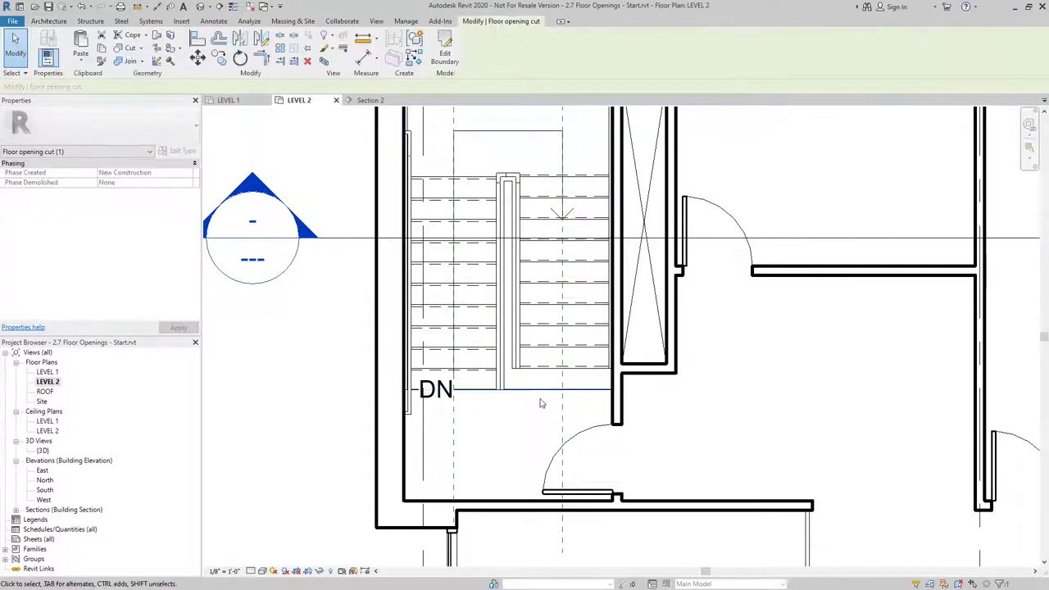
{"action": "left_click", "coordinate": [445, 51]}
Pick the stair edges as boundary lines, trim them into a stepped notch with TR, and finish
{"action": "left_click", "coordinate": [484, 62]}
{"action": "scroll", "coordinate": [554, 364], "scroll_direction": "up", "scroll_amount": 2}
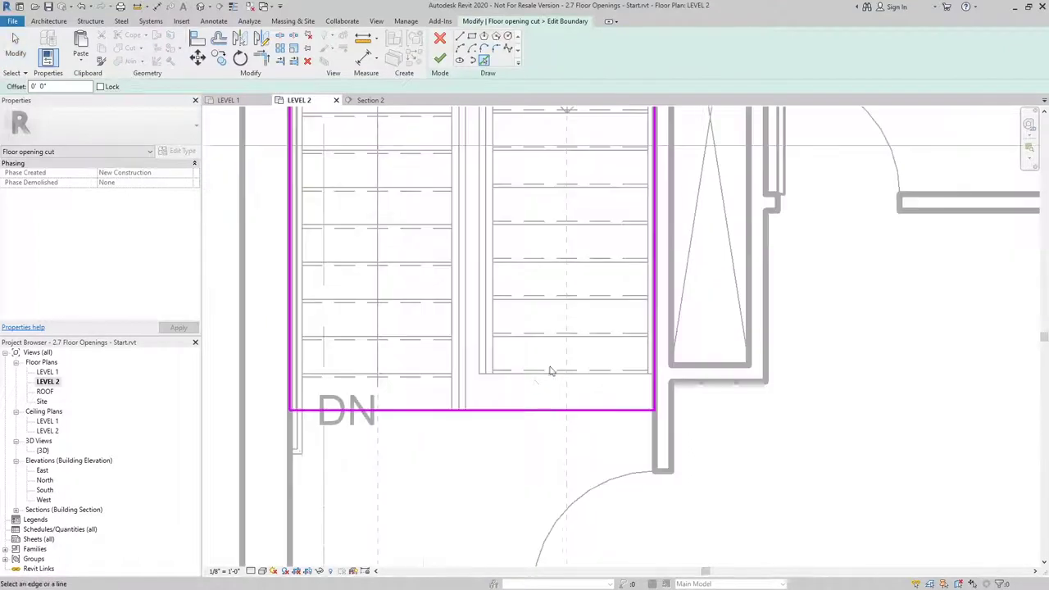
{"action": "left_click", "coordinate": [539, 374]}
{"action": "left_click", "coordinate": [466, 400]}
{"action": "key", "text": "t"}
{"action": "key", "text": "r"}
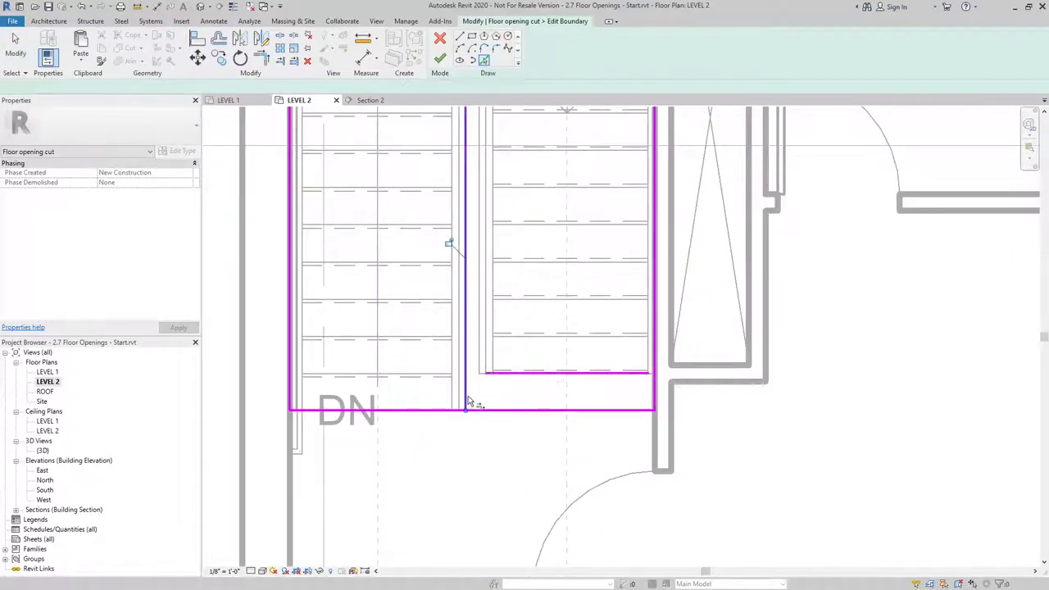
{"action": "left_click", "coordinate": [452, 411]}
{"action": "left_click", "coordinate": [467, 401]}
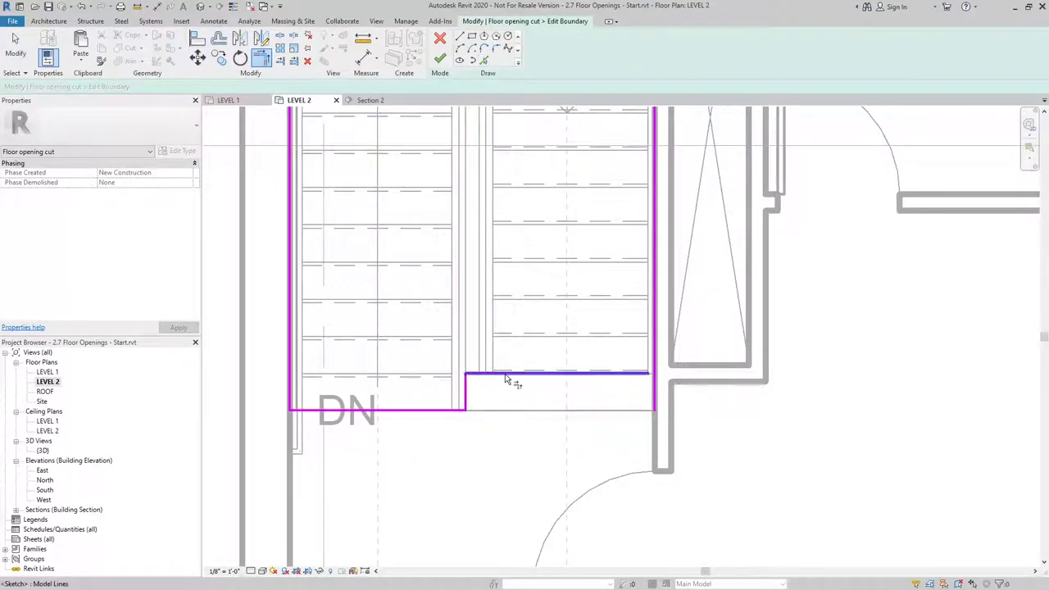
{"action": "left_click", "coordinate": [647, 373]}
{"action": "left_click", "coordinate": [654, 365]}
{"action": "scroll", "coordinate": [653, 362], "scroll_direction": "down", "scroll_amount": 2}
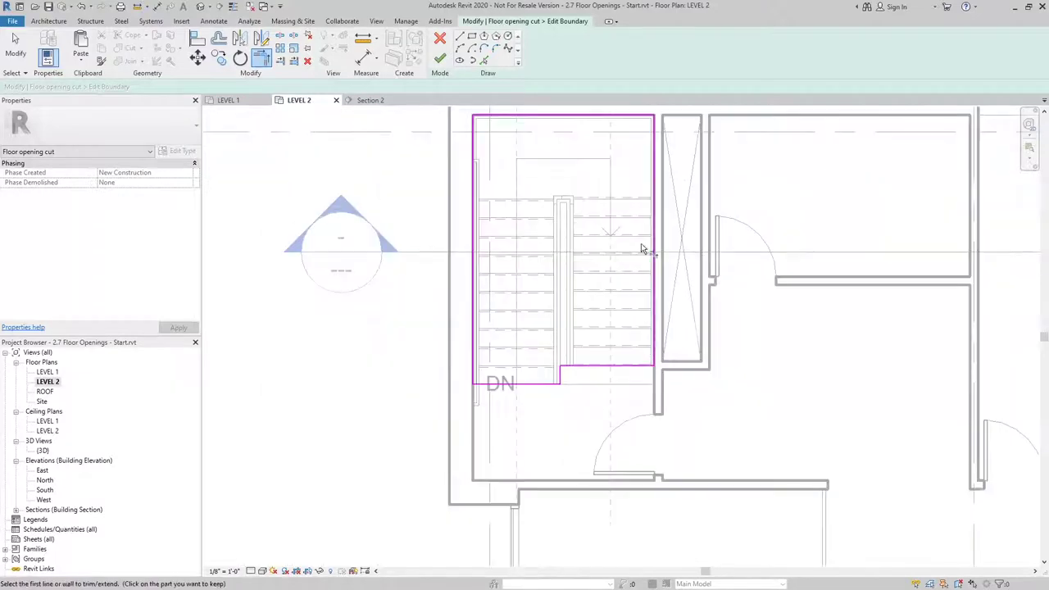
{"action": "left_click", "coordinate": [440, 59]}
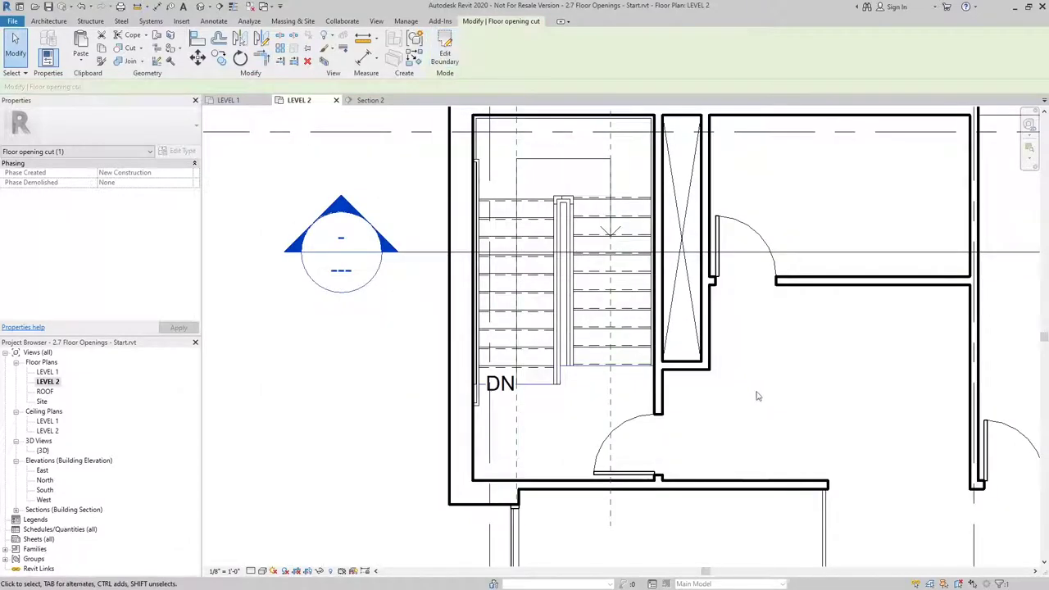
Open Section 2 to check the floor opening over the stair
{"action": "left_click", "coordinate": [803, 406]}
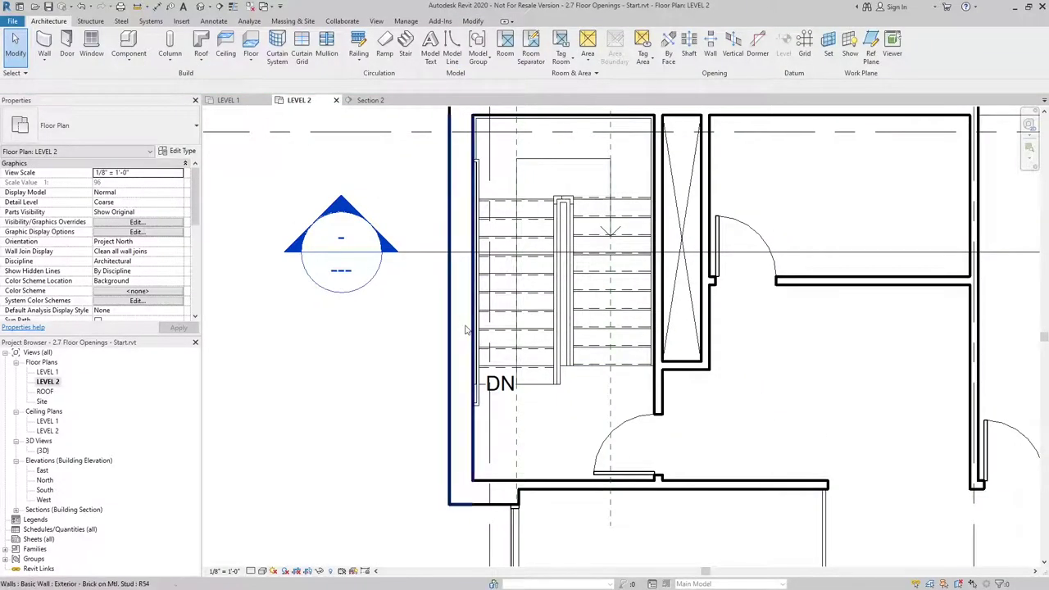
{"action": "double_click", "coordinate": [357, 273]}
{"action": "scroll", "coordinate": [568, 260], "scroll_direction": "up", "scroll_amount": 3}
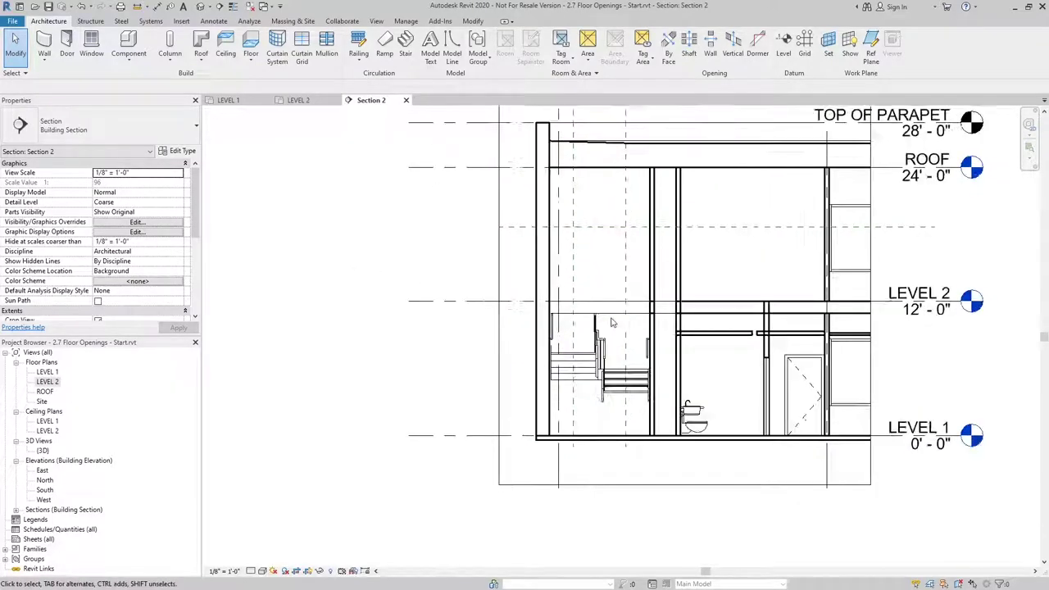